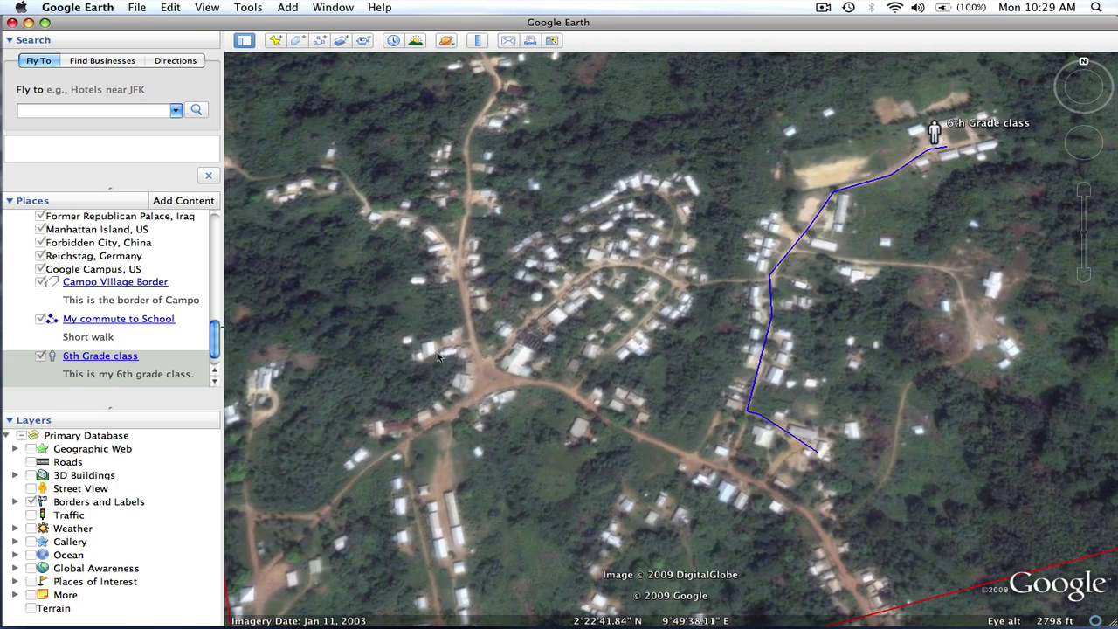
# Step: Pan the Campo village view right until the coastline and red border line appear on the left
pyautogui.moveTo(452, 345); pyautogui.dragTo(545, 325)
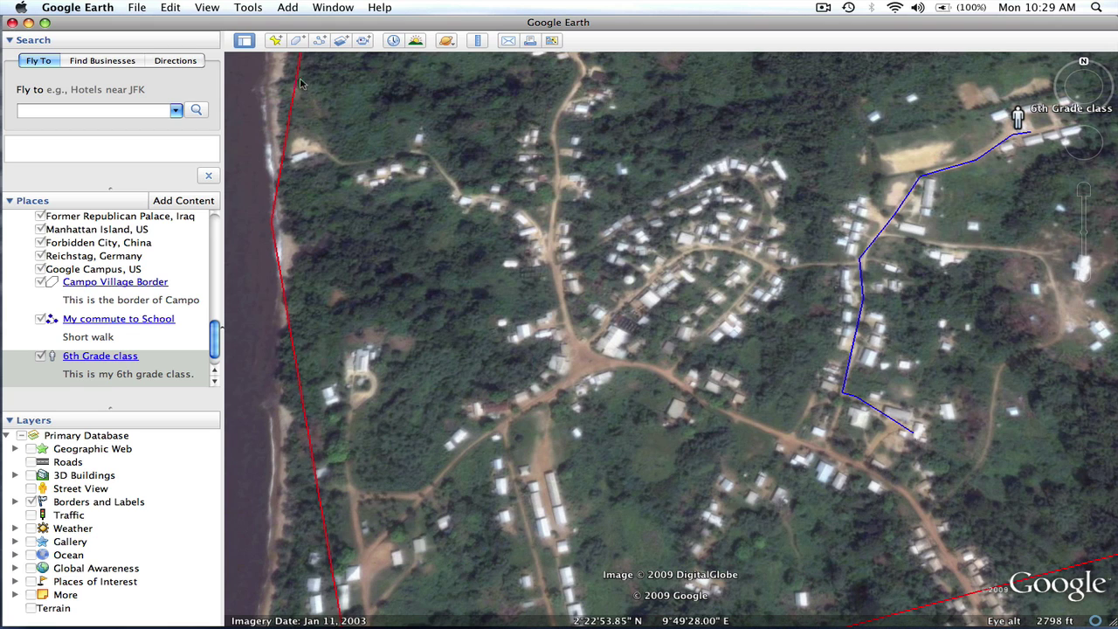
# Step: Drop a new placemark on the village road junction and name it 'Travelling by Moto in Cameroon'
pyautogui.click(275, 41)
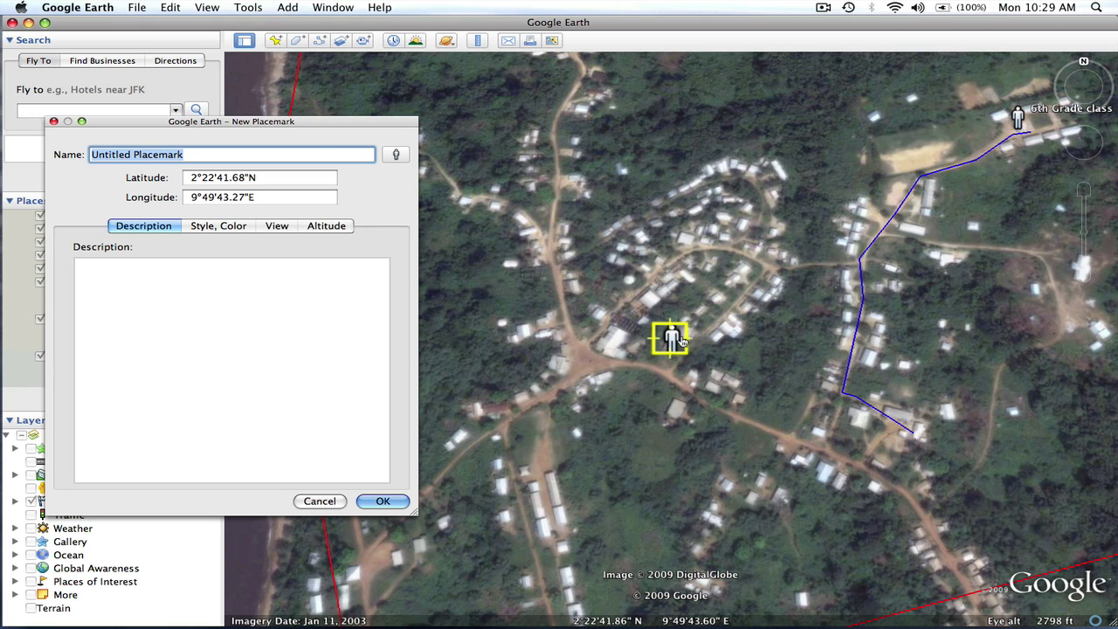
pyautogui.moveTo(671, 341); pyautogui.dragTo(587, 347)
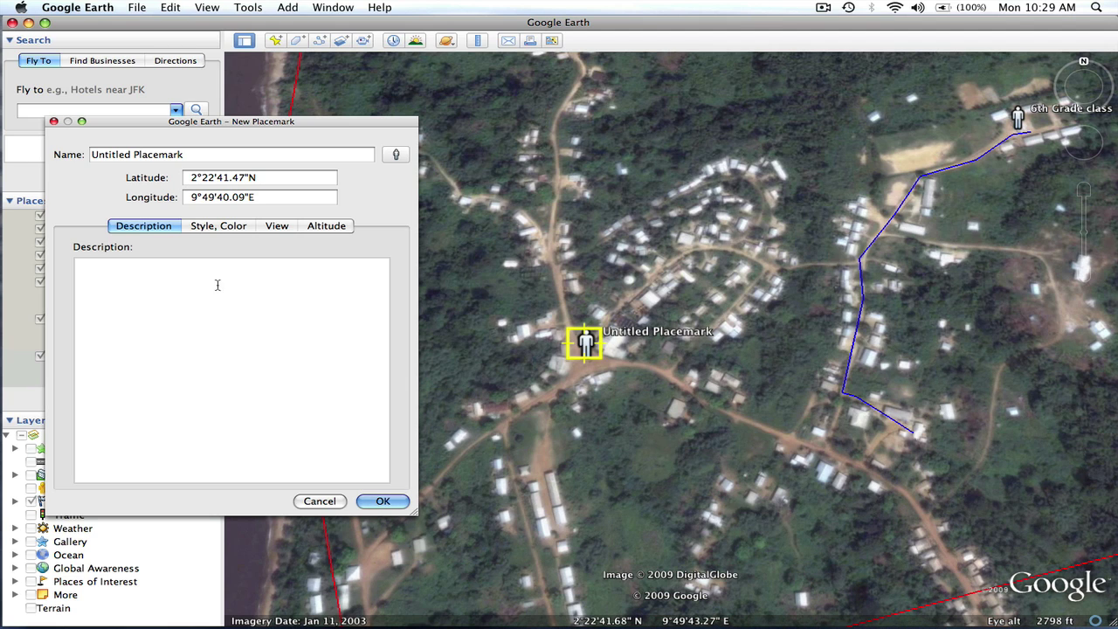
pyautogui.moveTo(188, 155); pyautogui.dragTo(67, 155)
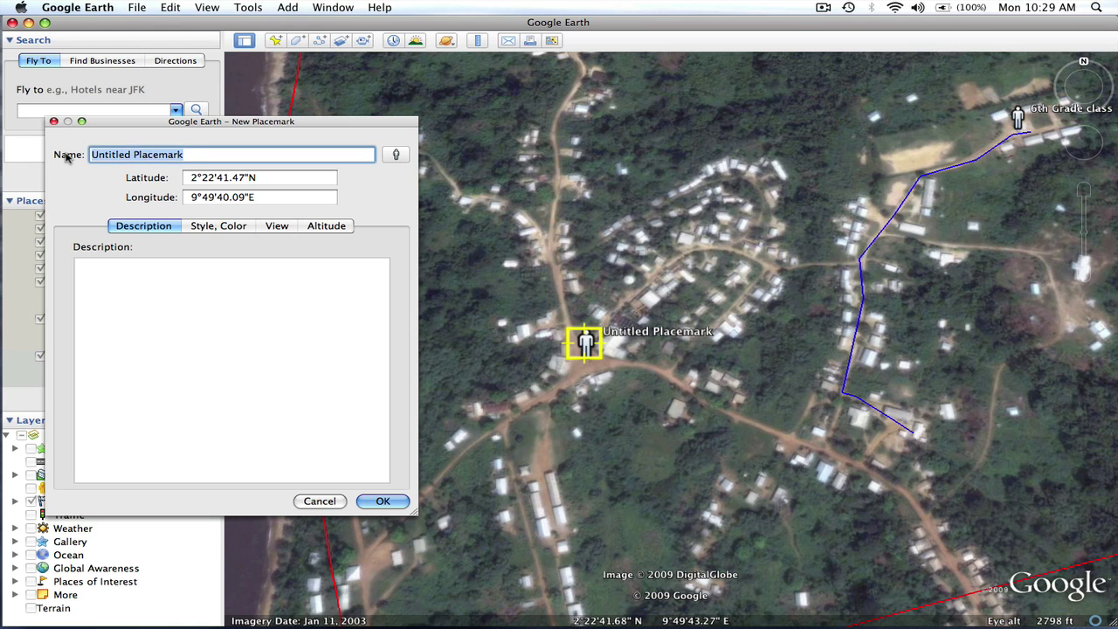
pyautogui.write('Travelling ')
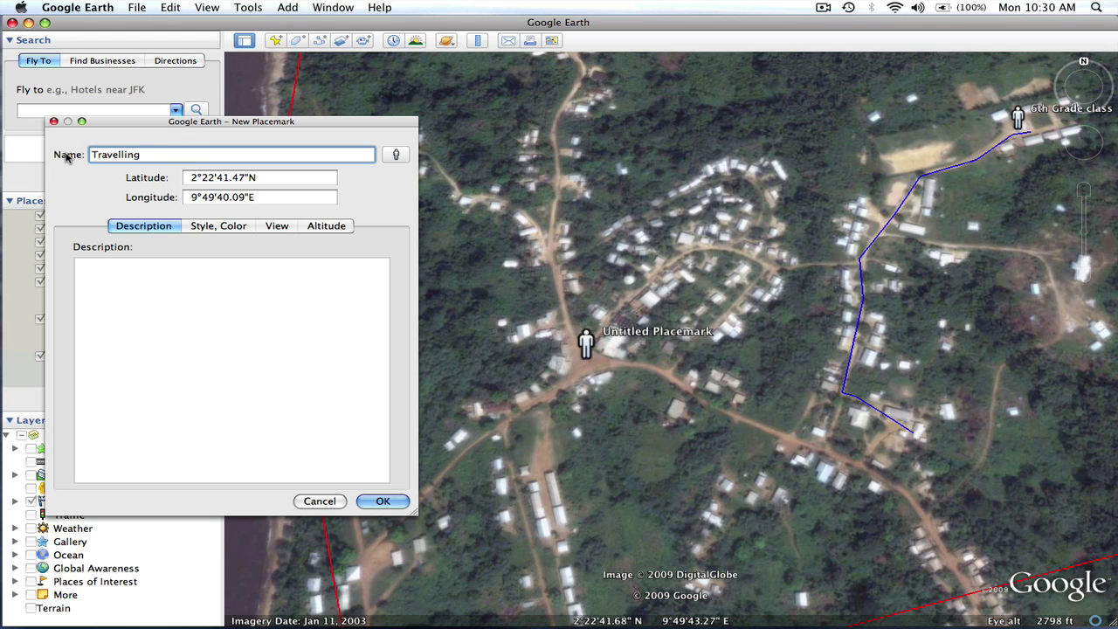
pyautogui.write('by Moto in Cameroon')
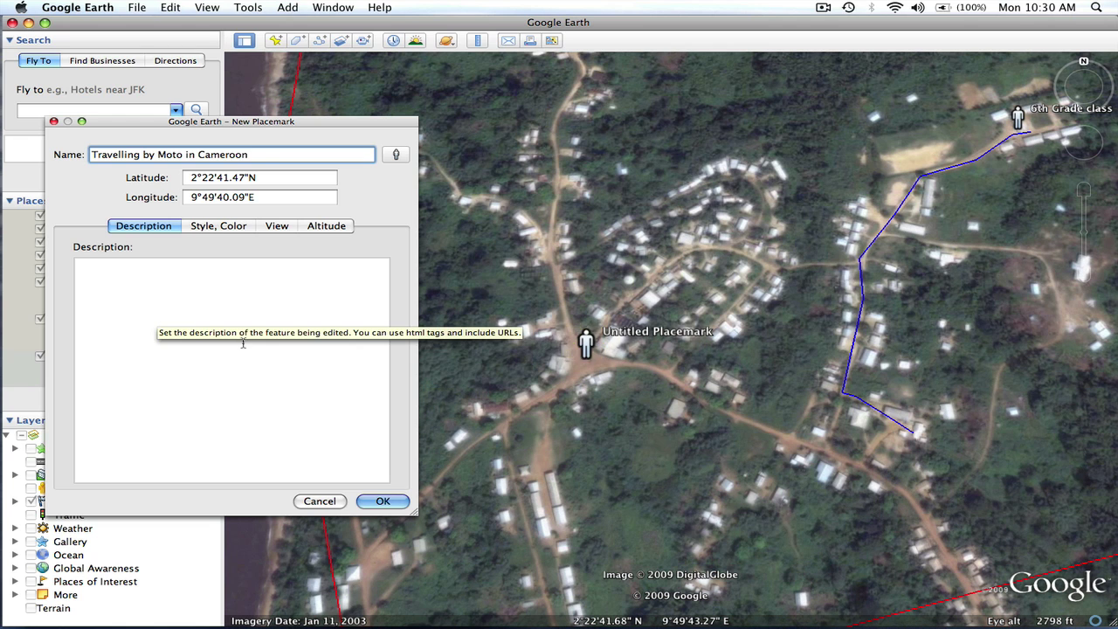
# Step: Copy the embed code of the YouTube video 'Sud Cameroun. Campo-Kribi à Moto' for the placemark
pyautogui.moveTo(324, 624)
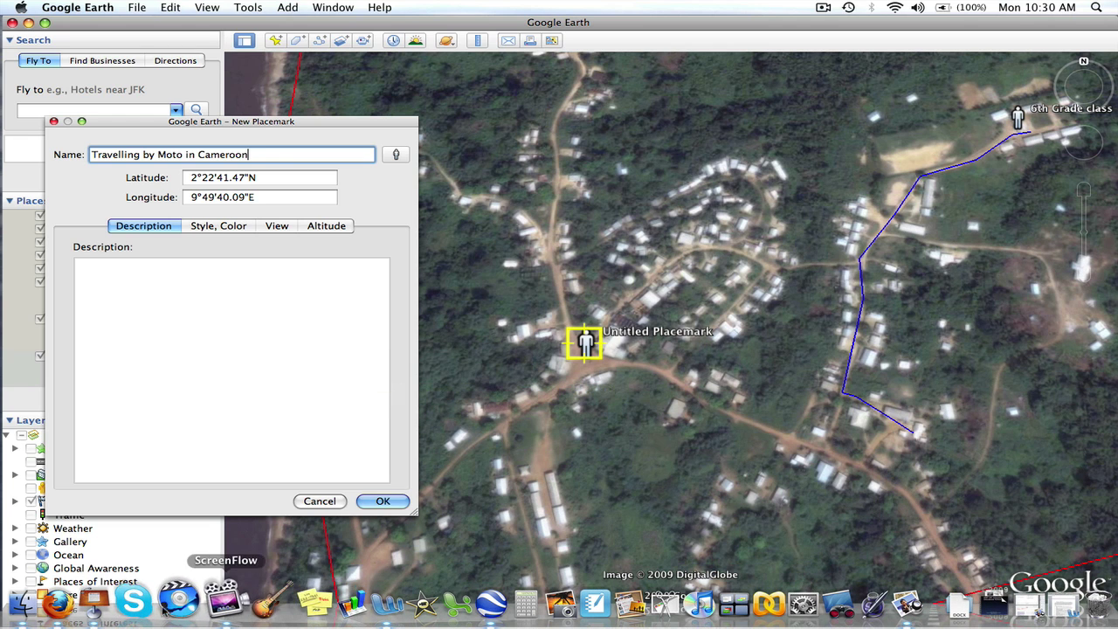
pyautogui.click(98, 610)
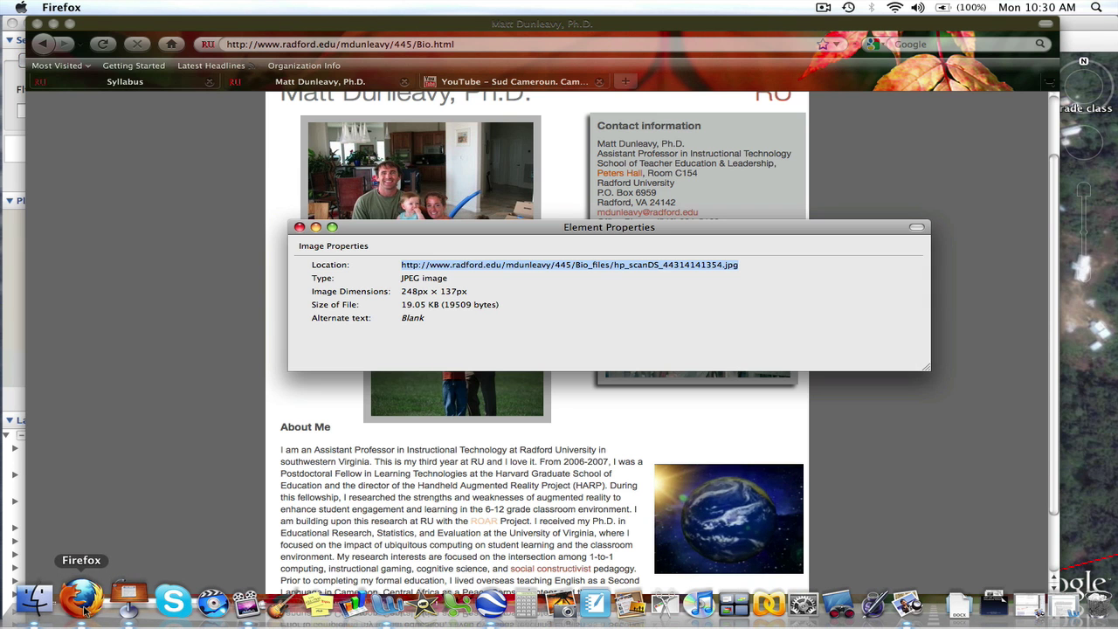
pyautogui.click(299, 227)
pyautogui.click(432, 81)
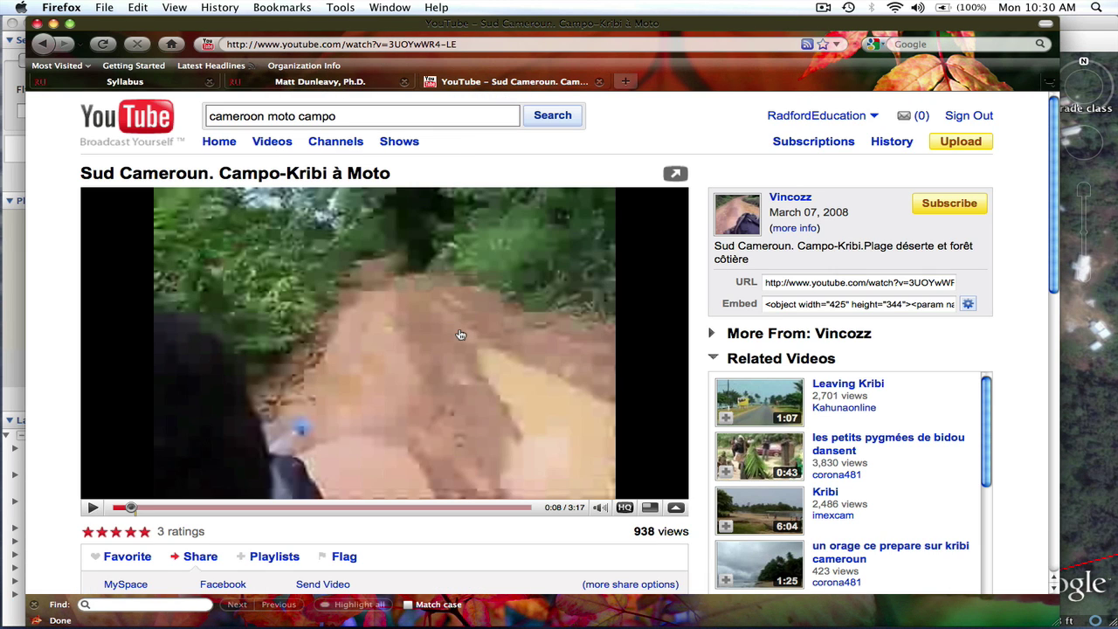
pyautogui.click(790, 304)
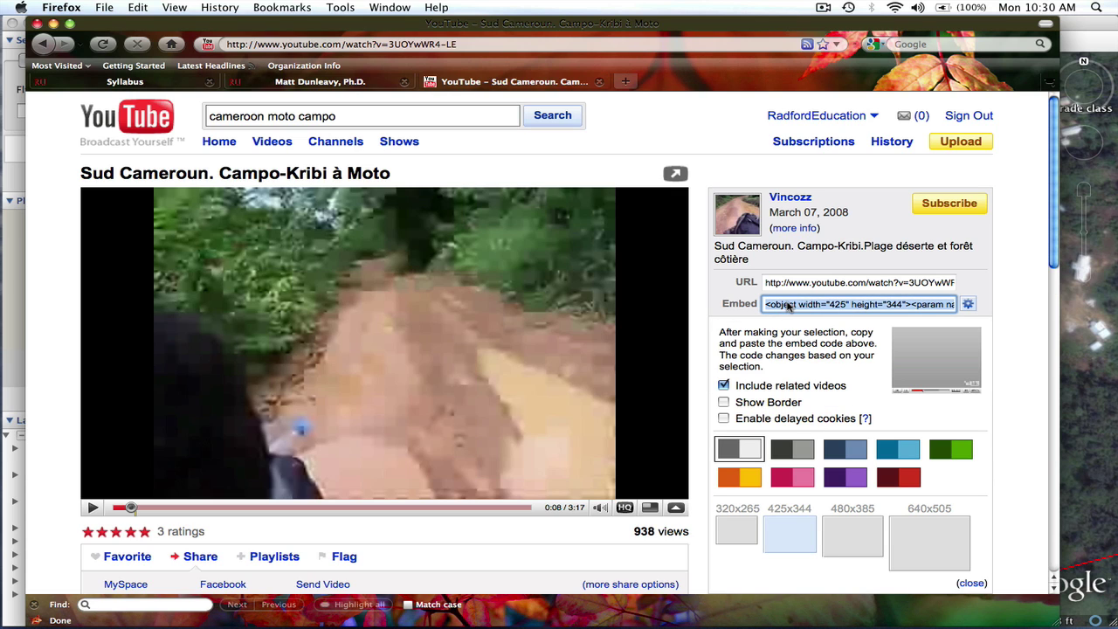
pyautogui.rightClick(786, 306)
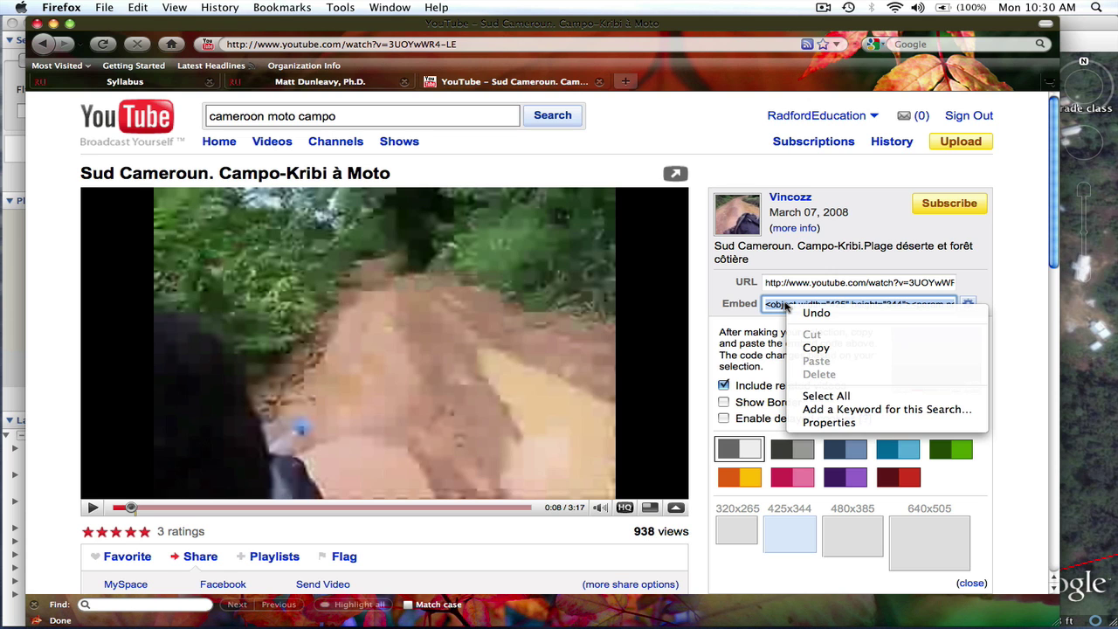
pyautogui.click(809, 346)
pyautogui.moveTo(288, 615)
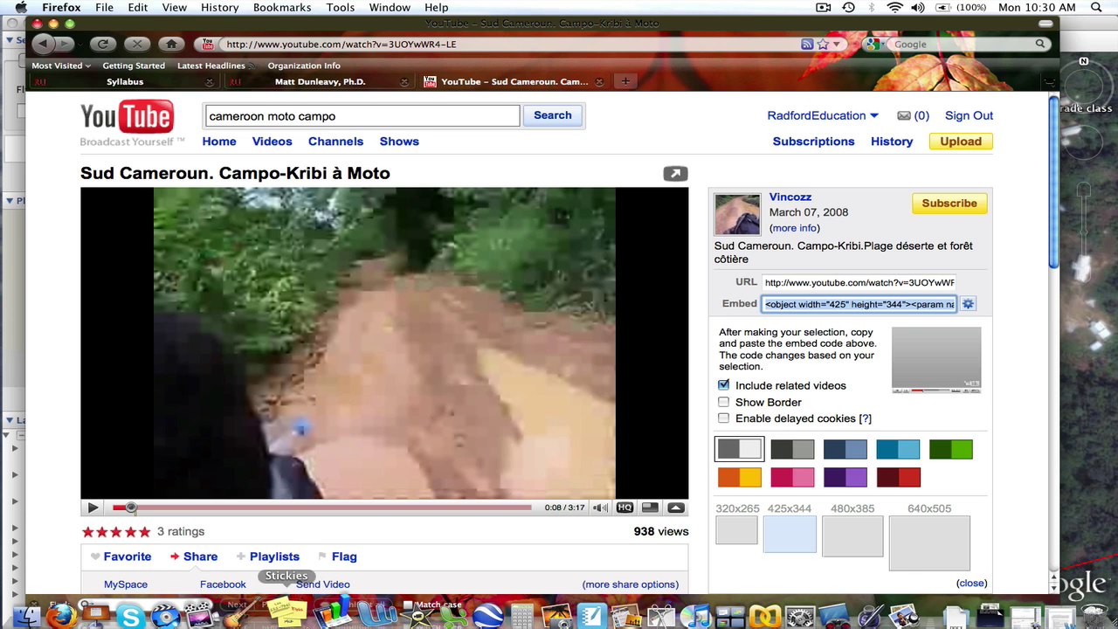
pyautogui.click(469, 599)
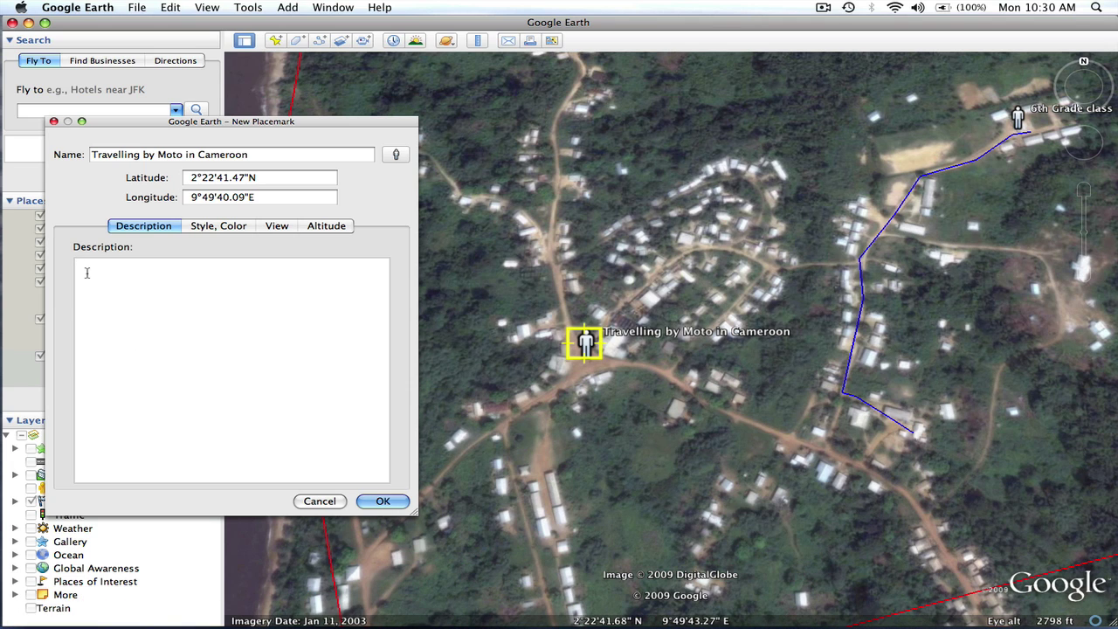
# Step: Paste the embed code into the description, pick the motorcycle icon, and save the placemark
pyautogui.press('super+v')
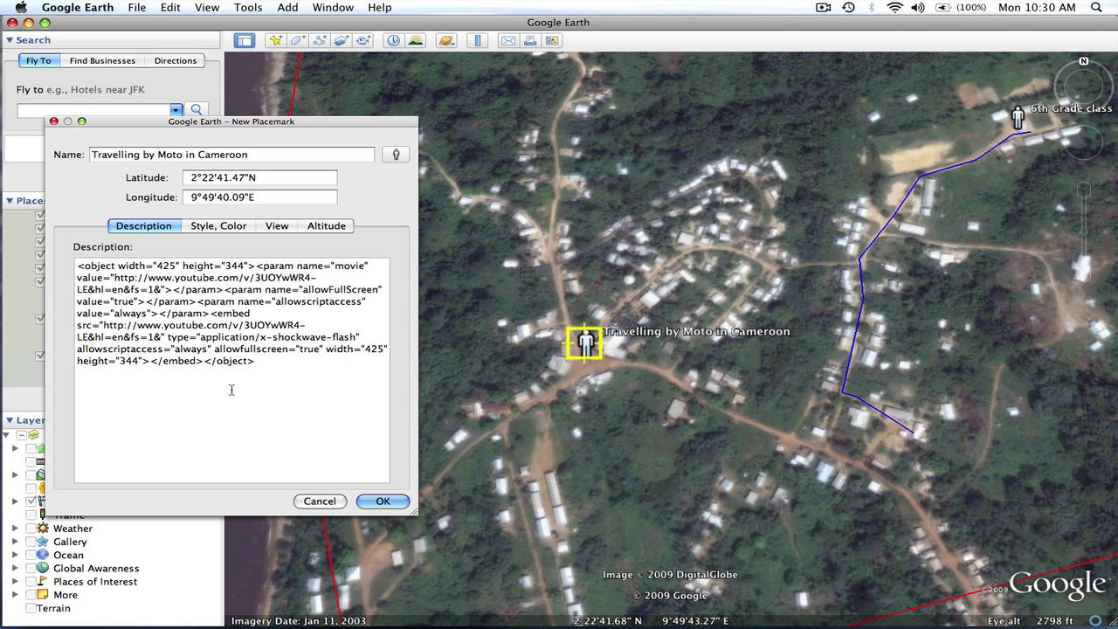
pyautogui.click(381, 501)
pyautogui.click(395, 154)
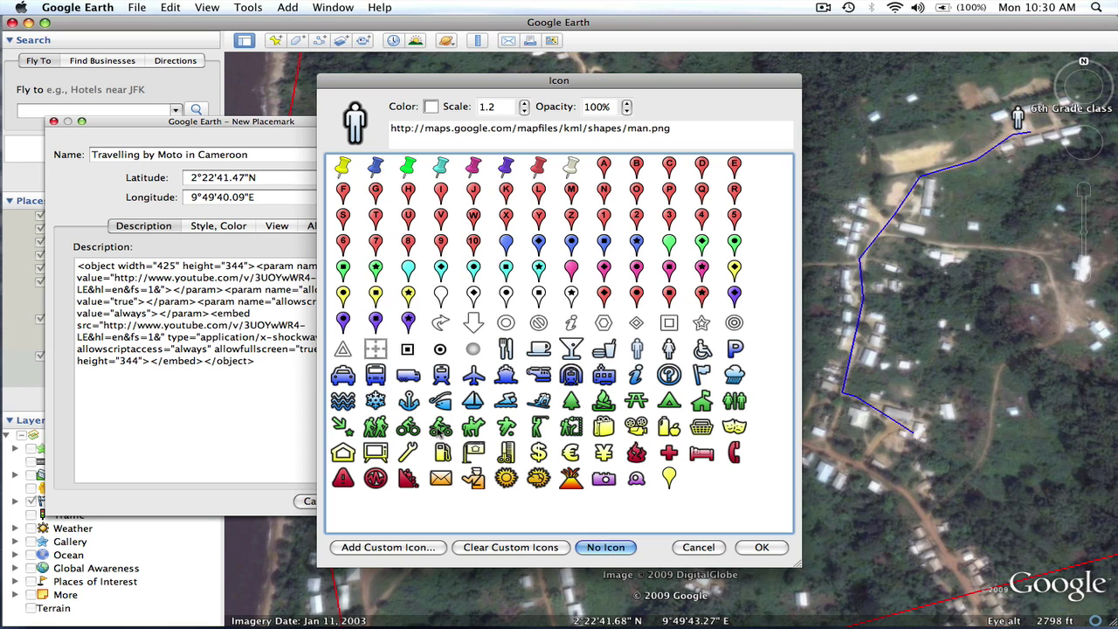
pyautogui.click(440, 429)
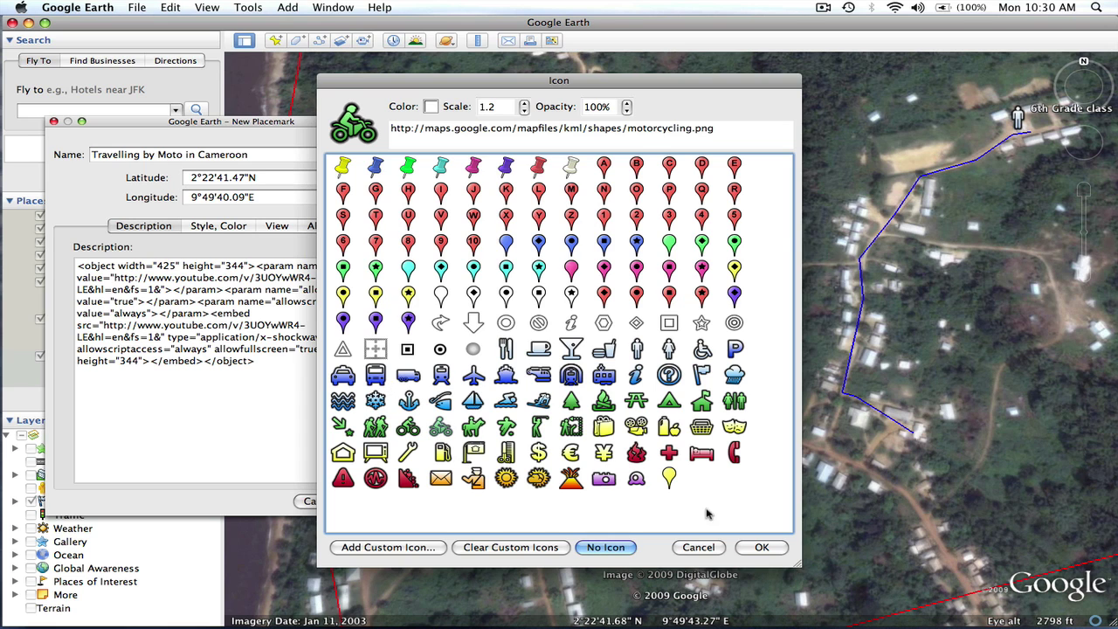
pyautogui.click(761, 546)
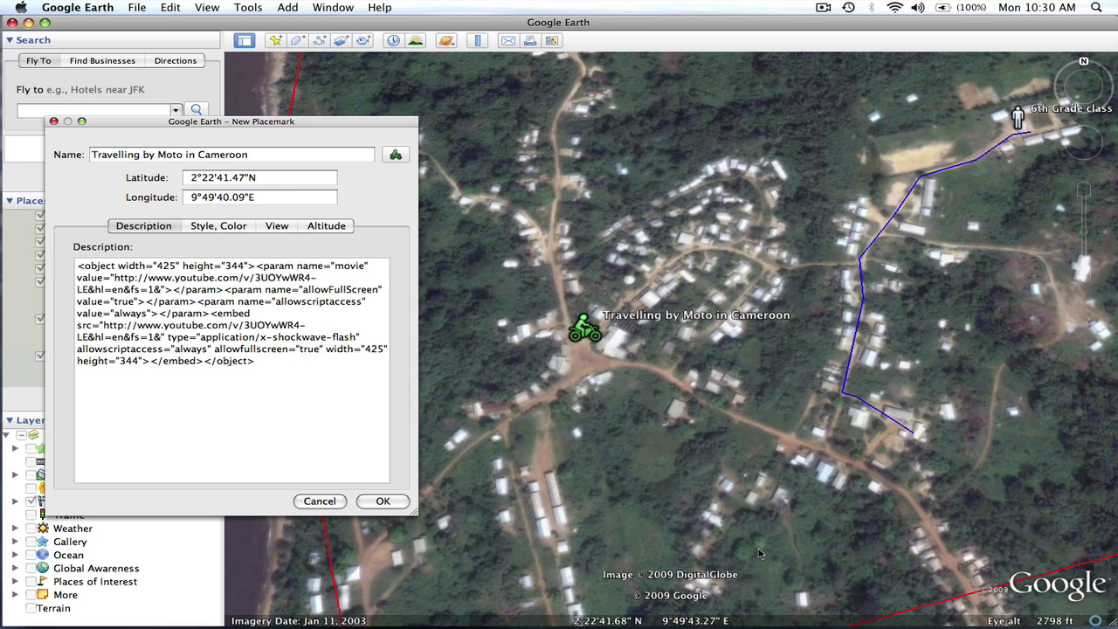
pyautogui.click(383, 501)
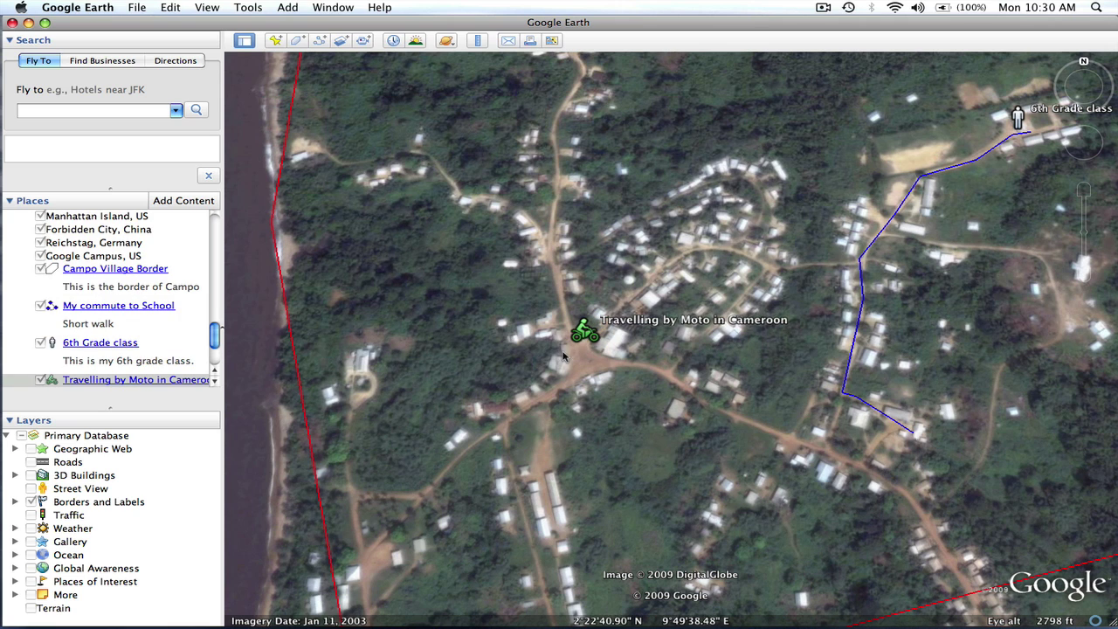
pyautogui.click(585, 332)
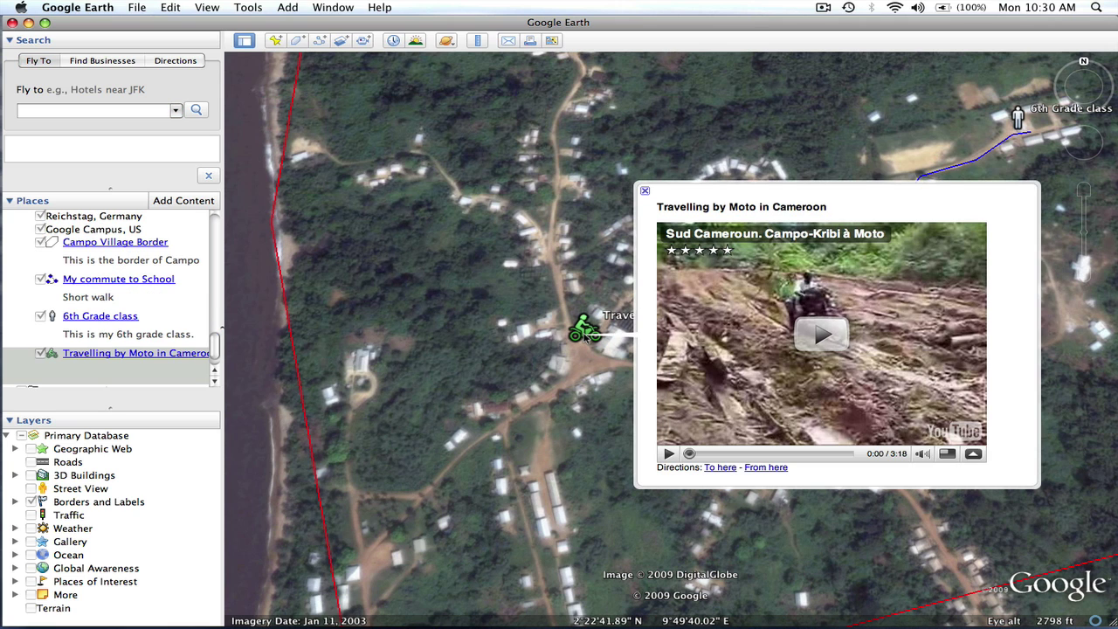
pyautogui.click(817, 339)
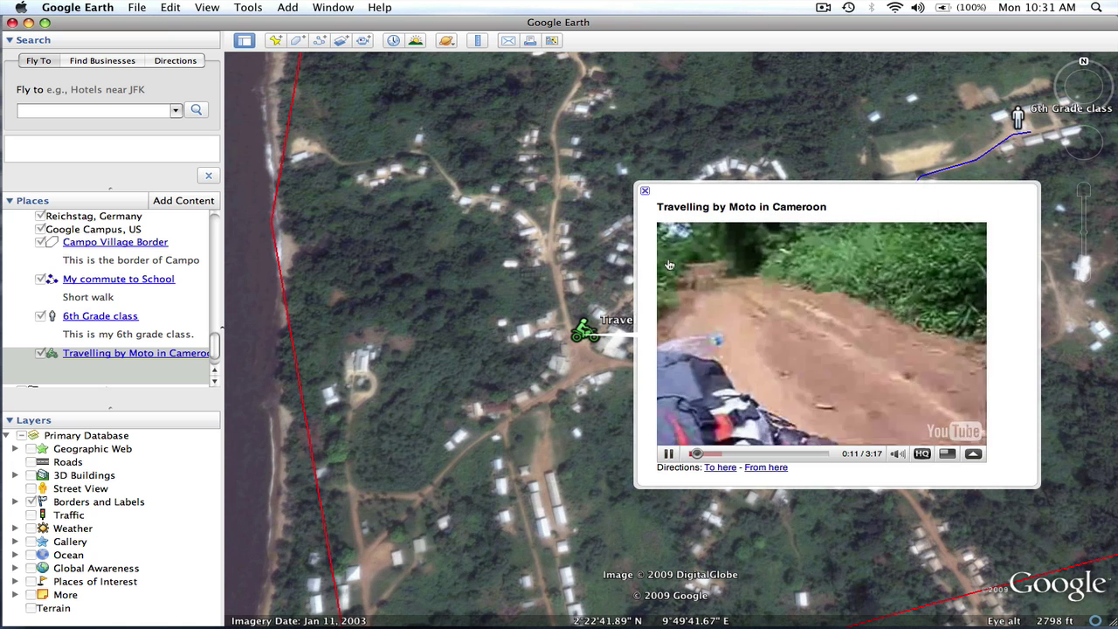
pyautogui.click(666, 453)
pyautogui.click(644, 190)
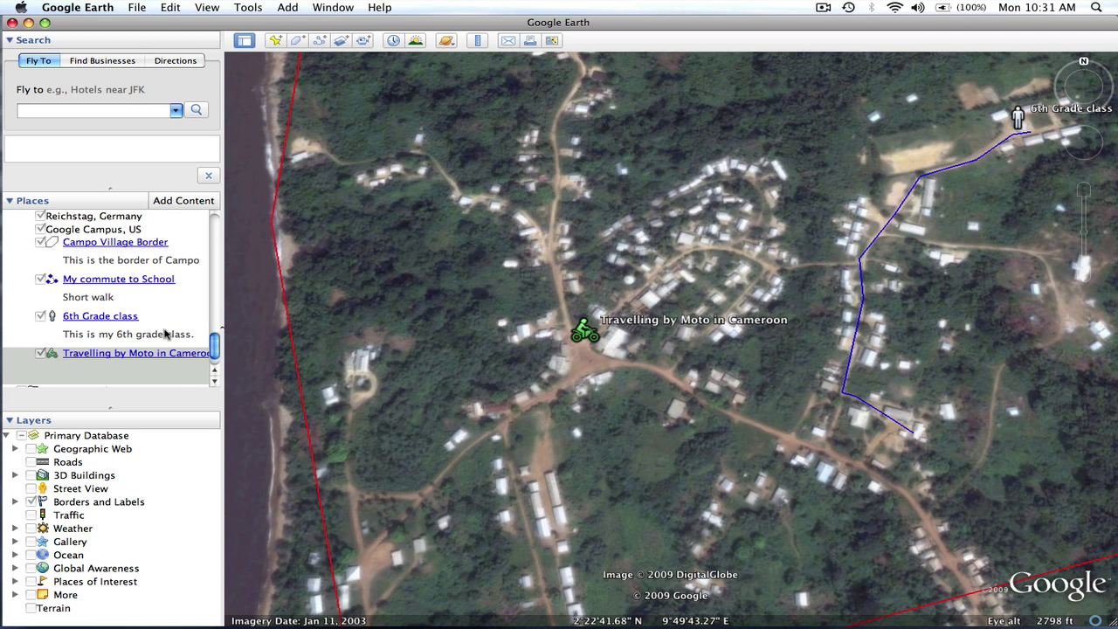
# Step: Add a folder named 'Cameroon Story' to Places below the motorcycle placemark
pyautogui.rightClick(175, 230)
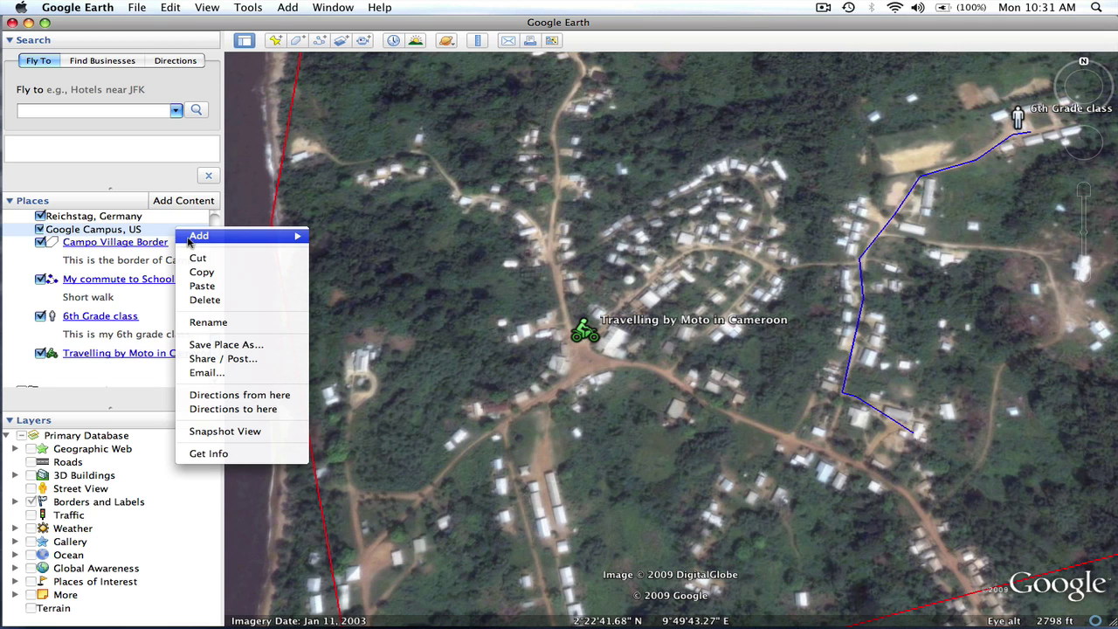
pyautogui.moveTo(188, 242)
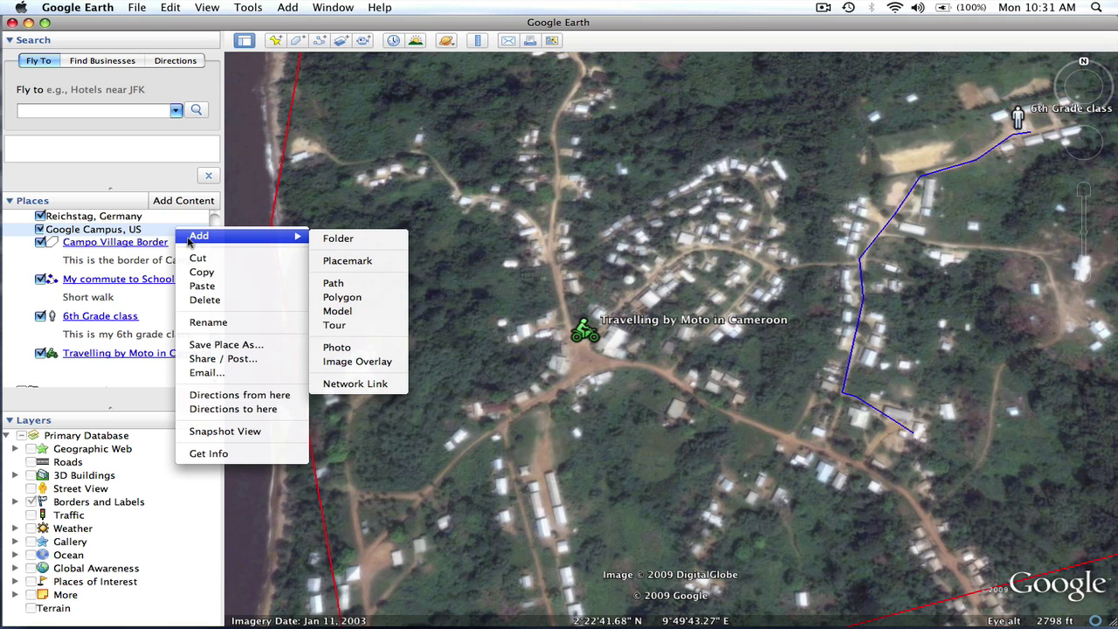
pyautogui.click(338, 244)
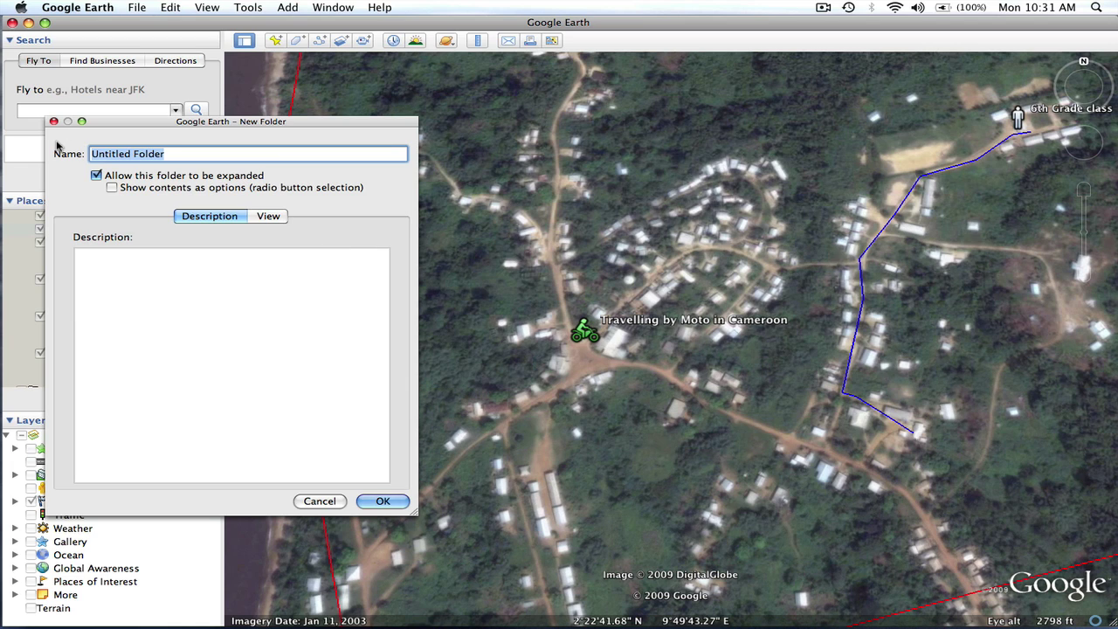
pyautogui.write('Camr')
pyautogui.press('BackSpace')
pyautogui.write('eroon Stro')
pyautogui.press('BackSpace')
pyautogui.press('BackSpace')
pyautogui.write('ory')
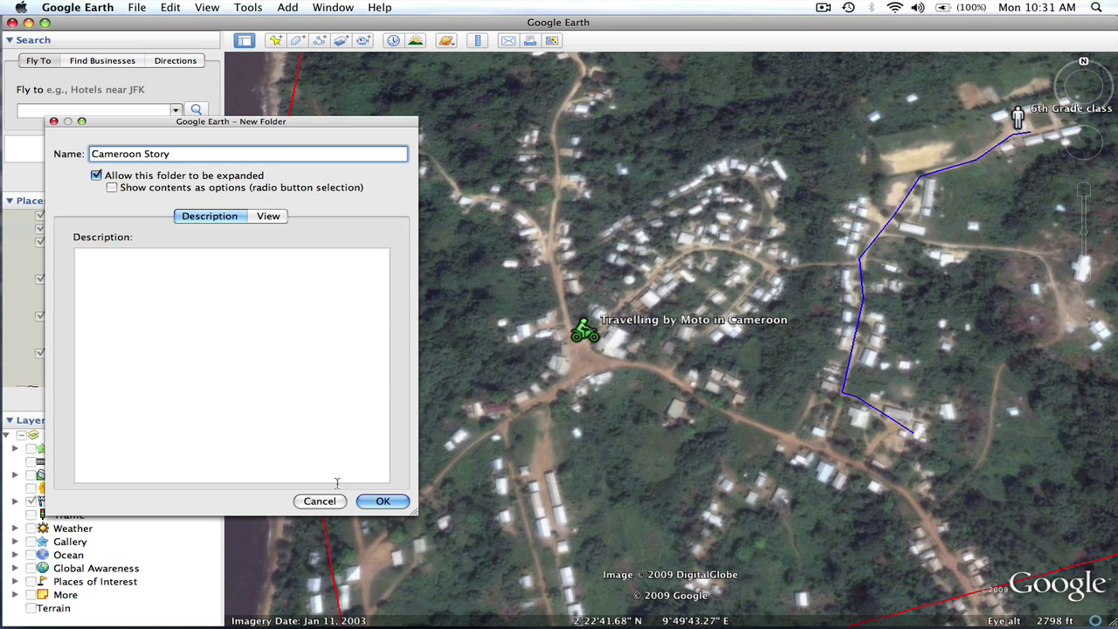
pyautogui.click(381, 500)
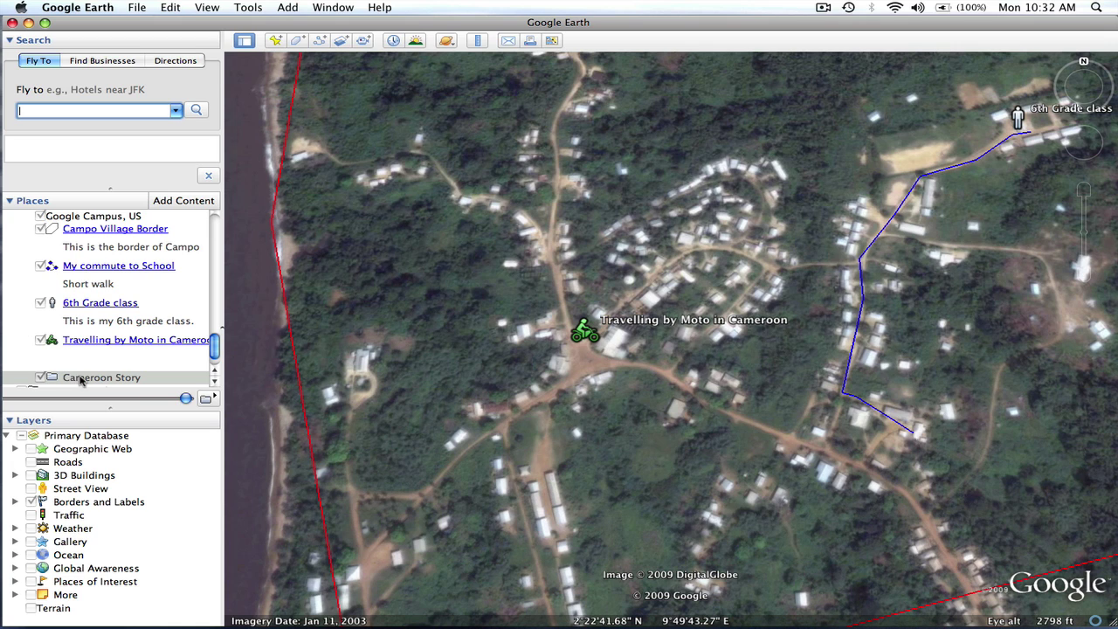
# Step: Move Campo Village Border, Travelling by Moto in Cameroon and My commute to School into Cameroon Story
pyautogui.click(61, 251)
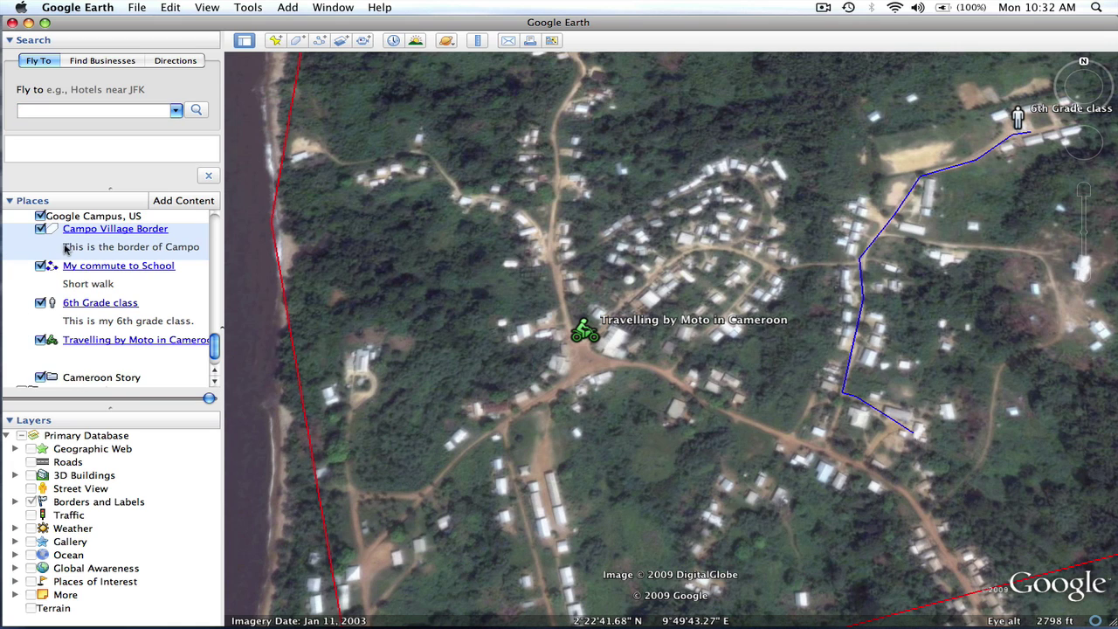
pyautogui.moveTo(88, 234); pyautogui.dragTo(75, 370)
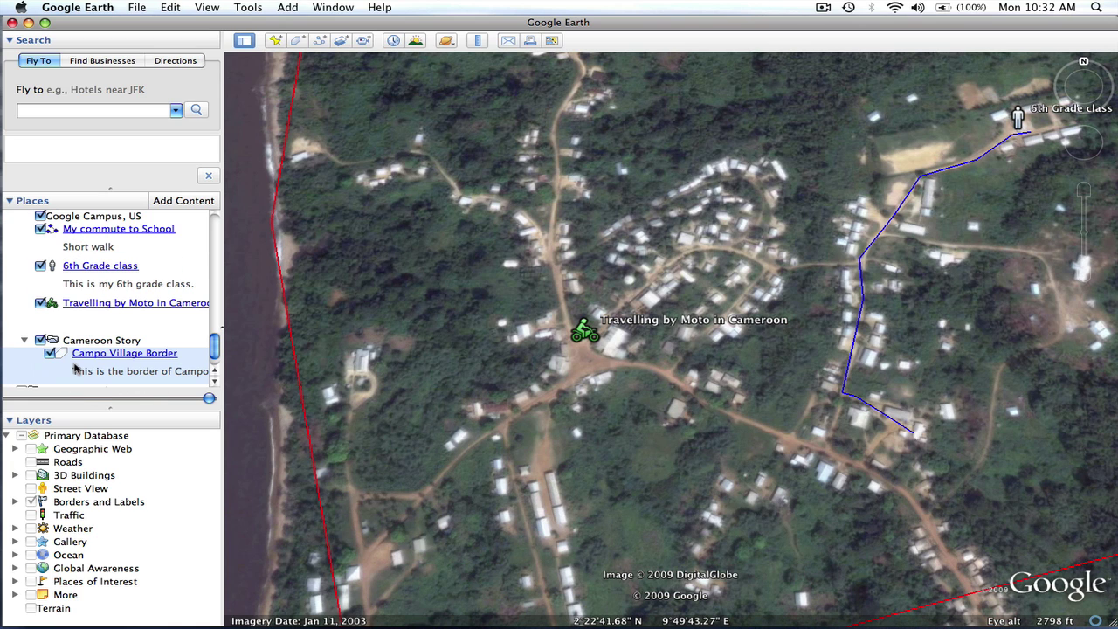
pyautogui.moveTo(82, 311); pyautogui.dragTo(83, 342)
pyautogui.moveTo(85, 300); pyautogui.dragTo(86, 335)
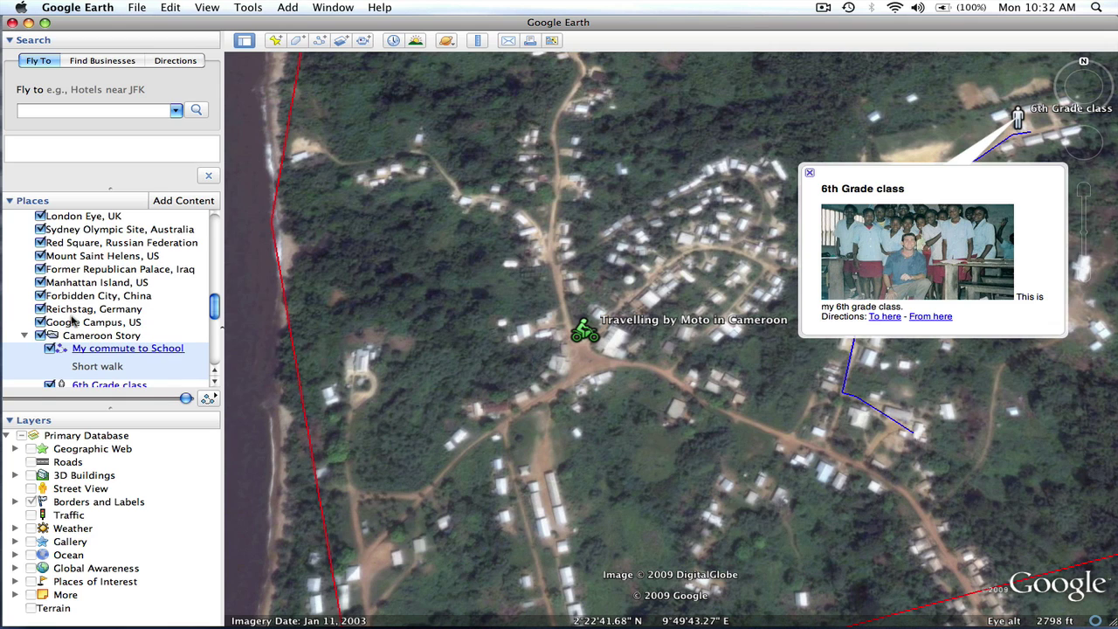
pyautogui.scroll(-5, 73, 323)
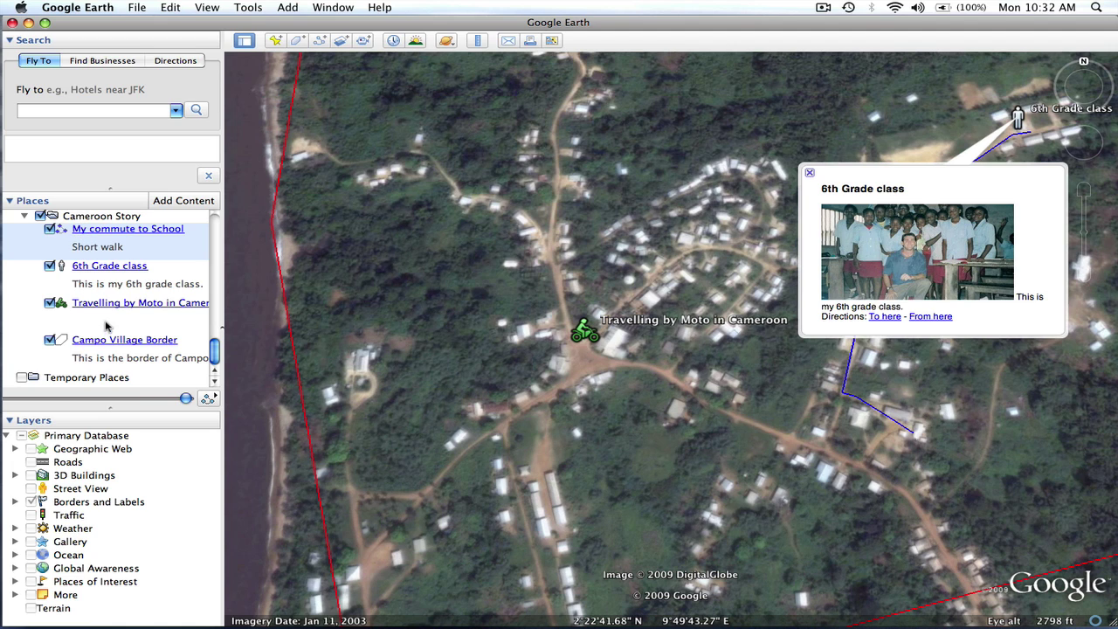
# Step: Export the Cameroon Story folder with Save Place As to the Desktop in Kmz format
pyautogui.rightClick(87, 221)
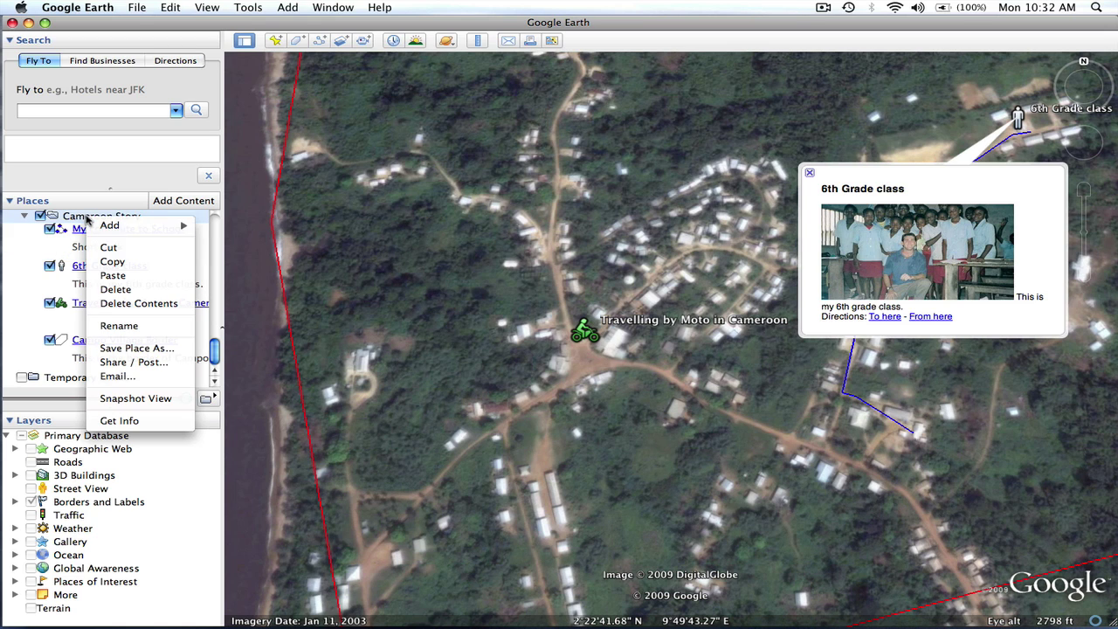
pyautogui.click(111, 348)
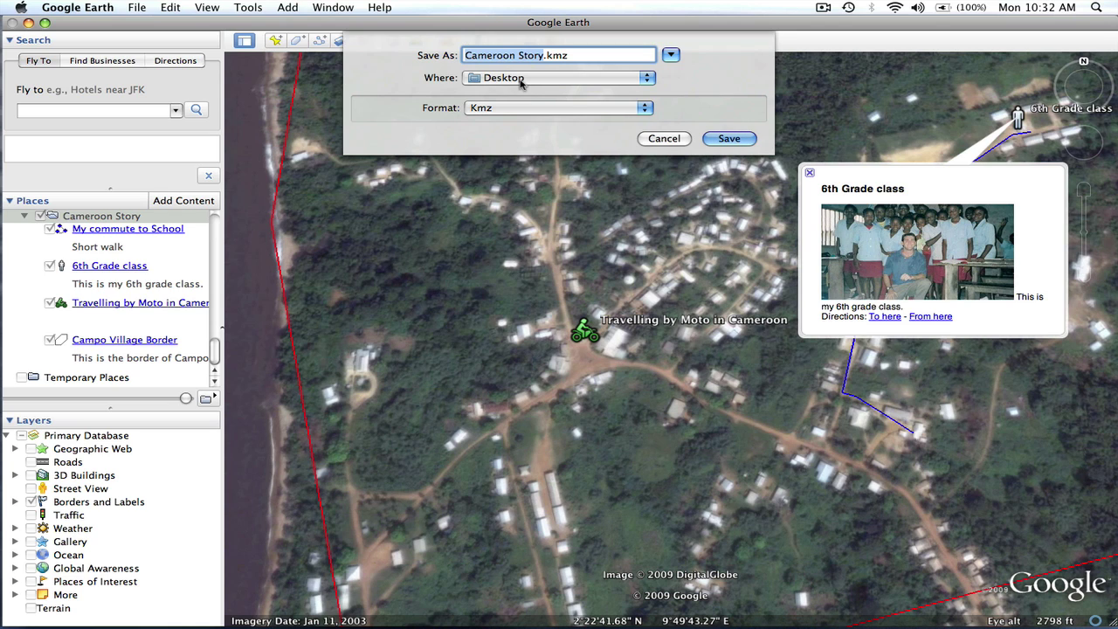
pyautogui.click(721, 141)
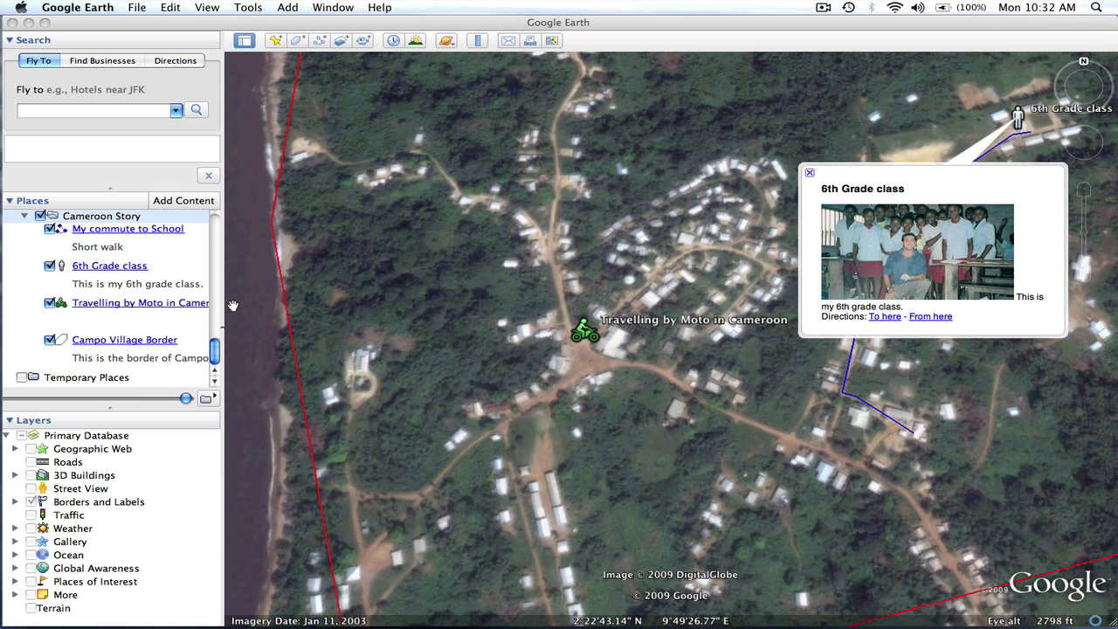
# Step: Bring the Google Sites 445 Assignments page forward in Firefox and widen its window
pyautogui.moveTo(220, 611)
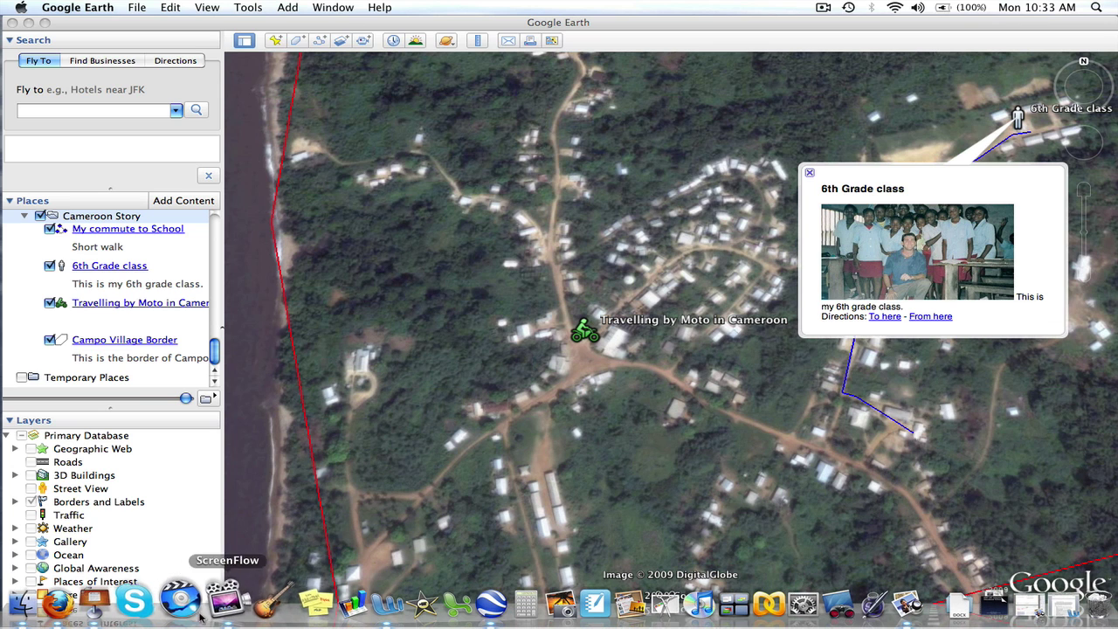
pyautogui.click(85, 601)
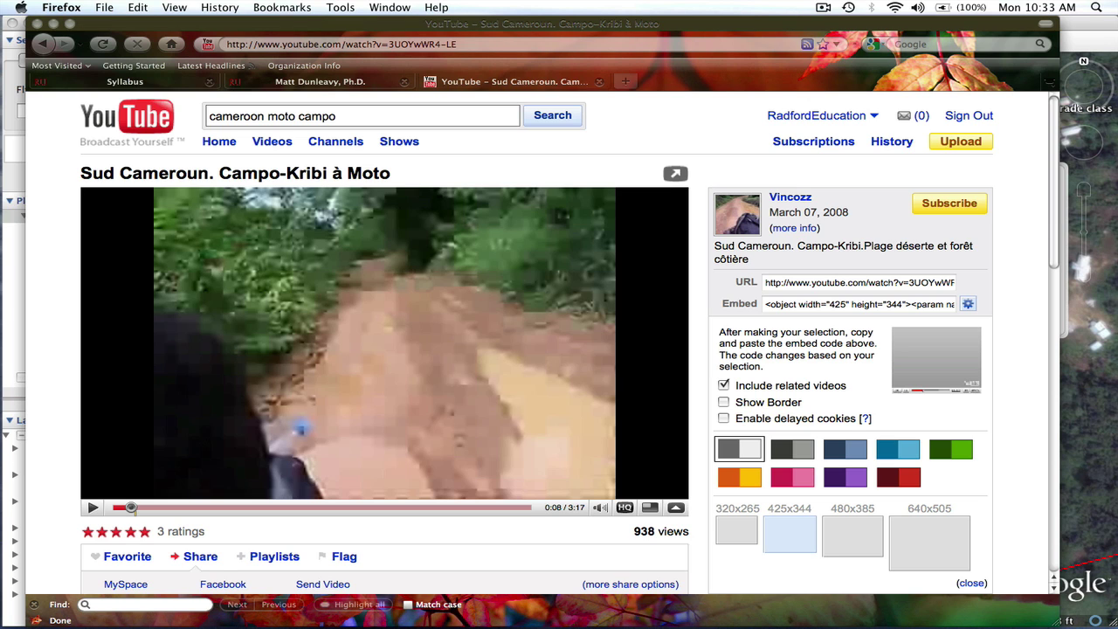
pyautogui.press('super+grave')
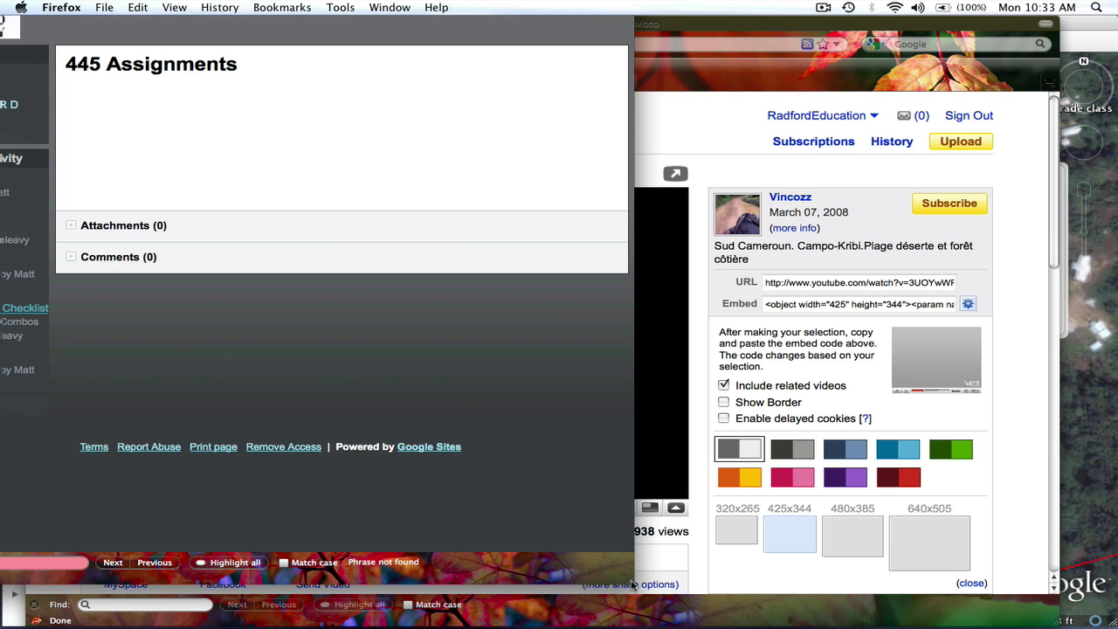
pyautogui.moveTo(636, 575); pyautogui.dragTo(694, 553)
pyautogui.moveTo(805, 494); pyautogui.dragTo(920, 476)
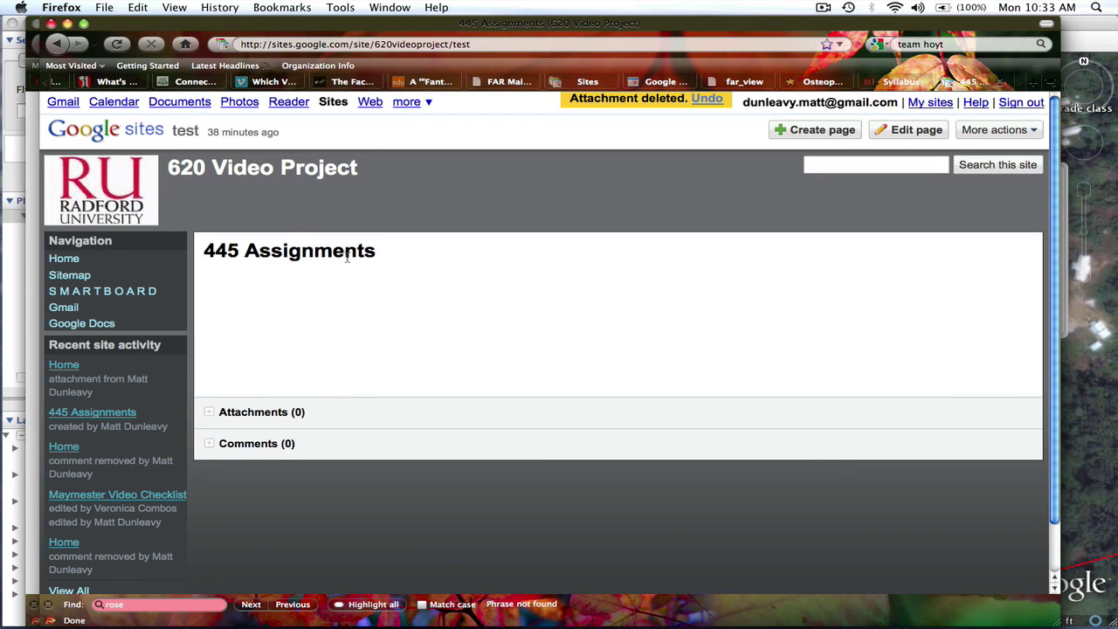
# Step: Choose Cameroon Story.kmz from the Desktop as the page's attachment
pyautogui.click(210, 415)
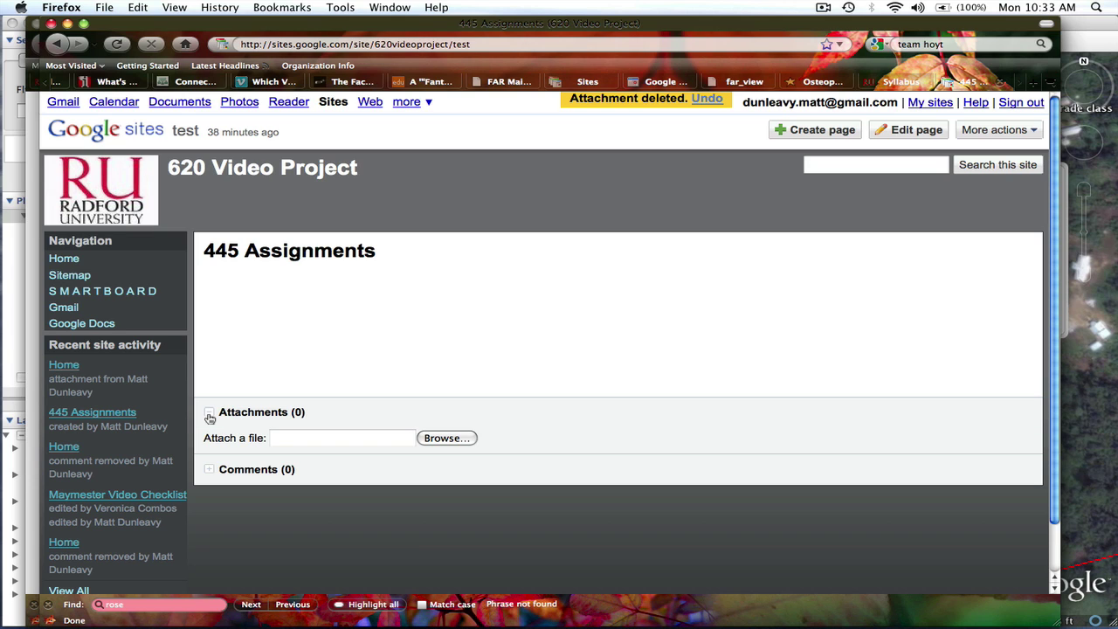
pyautogui.click(445, 438)
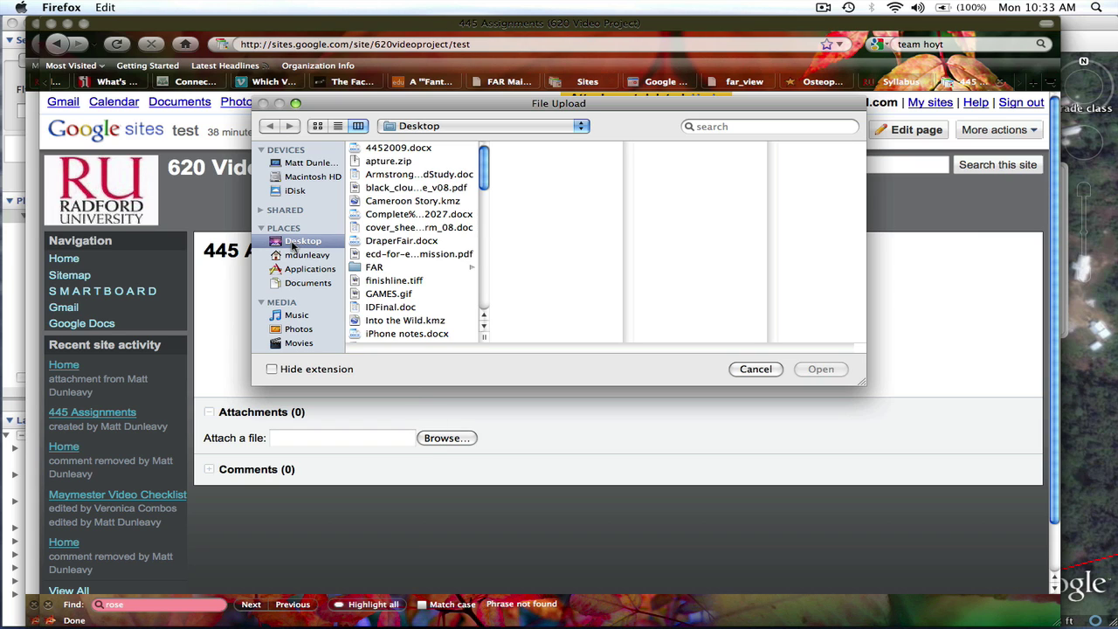
pyautogui.click(386, 204)
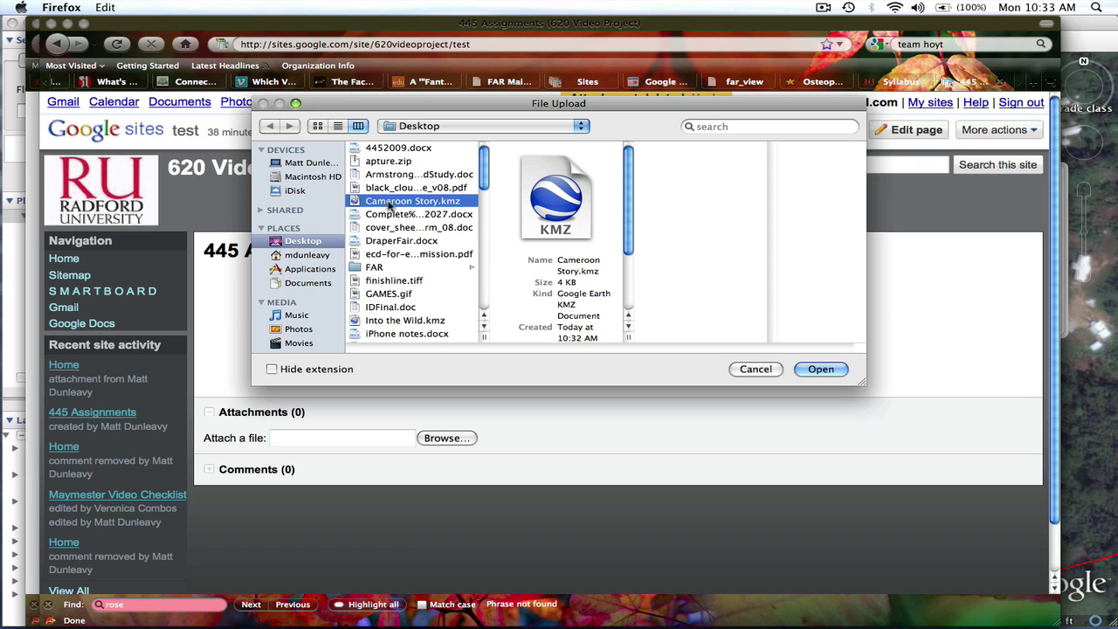
pyautogui.click(819, 370)
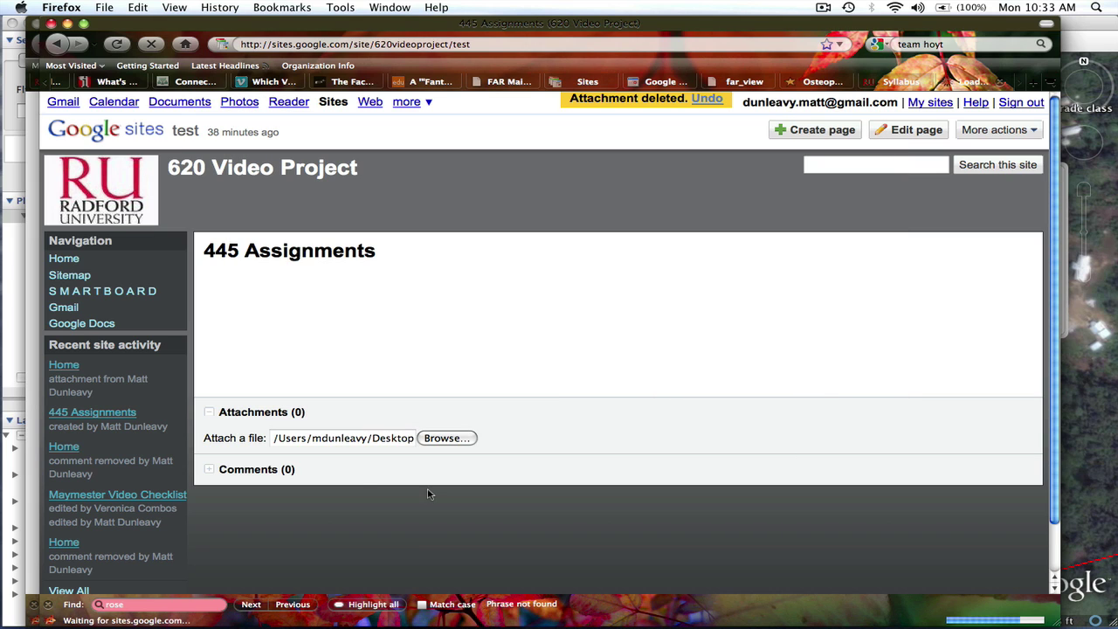